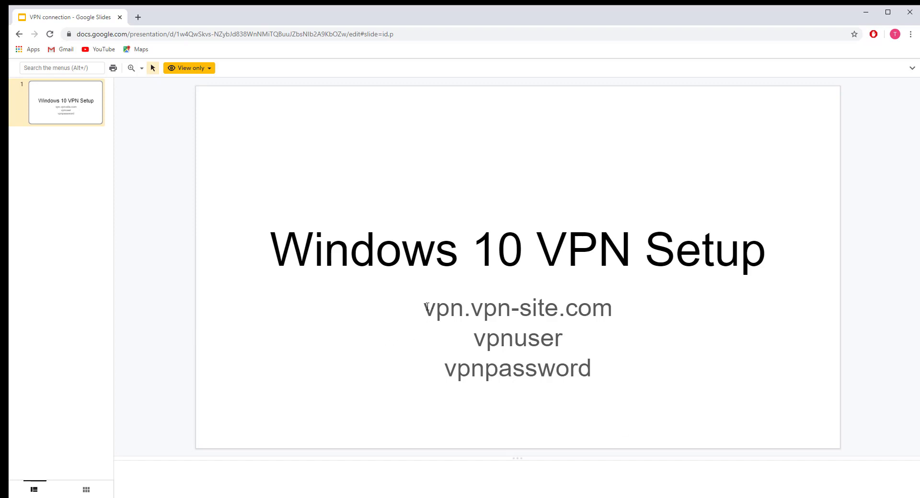
Step: Review the VPN server address, username and password listed on the Windows 10 VPN Setup slide
drag(426, 307, 612, 311)
click(511, 349)
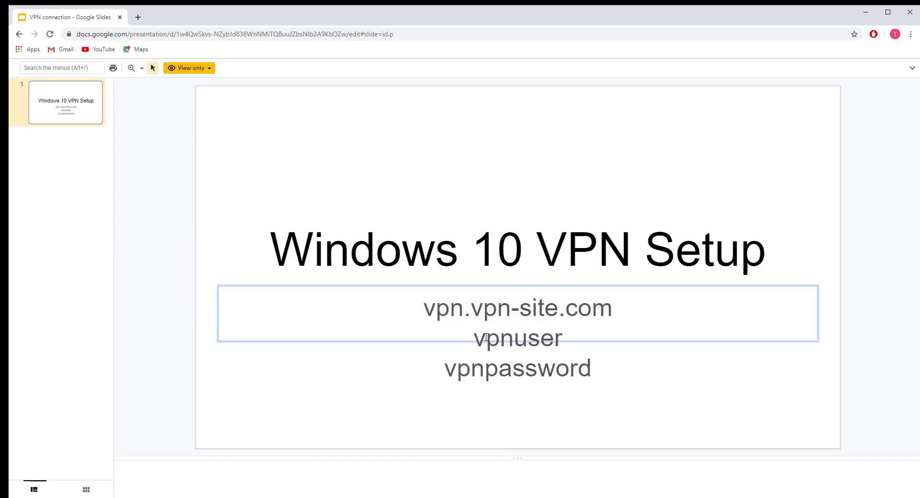
drag(475, 334, 579, 343)
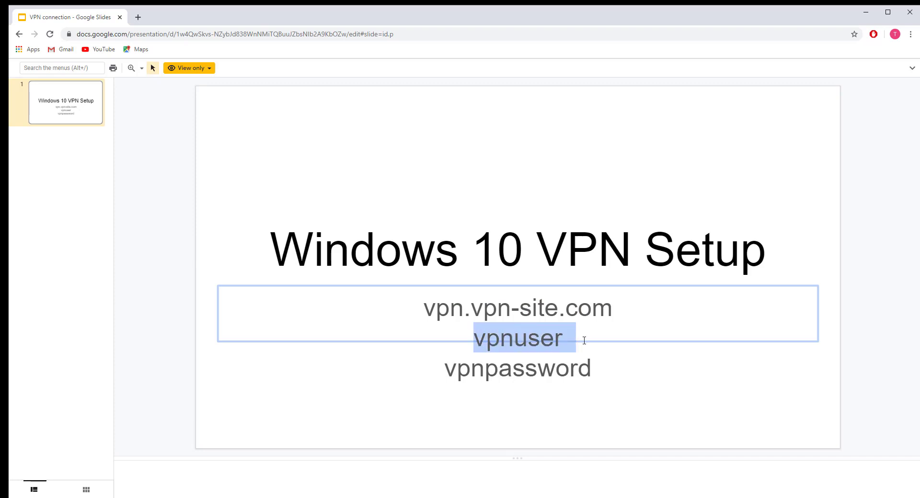
click(445, 369)
drag(445, 370, 607, 364)
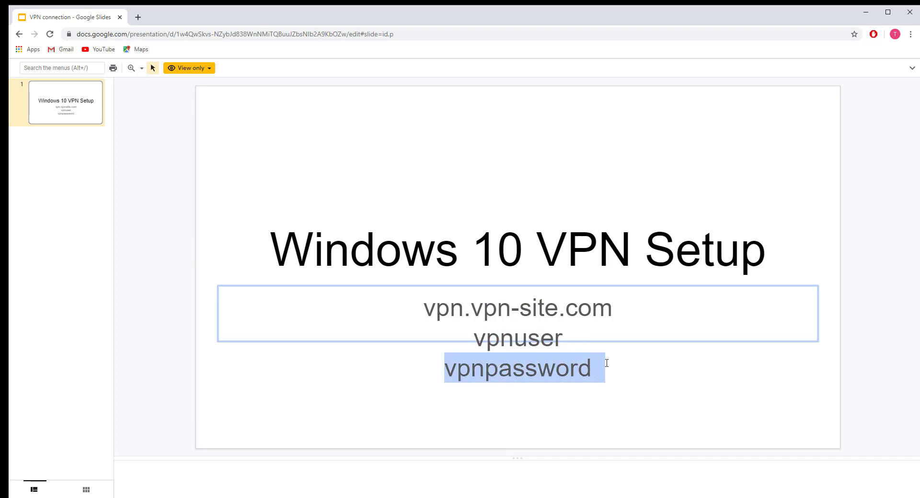
click(679, 191)
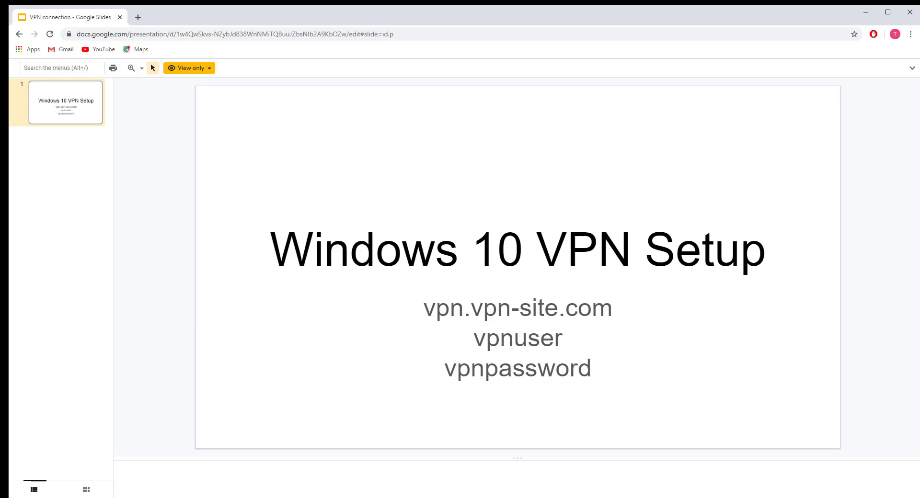
Step: Search Windows for "vpn" and open the VPN settings page
key(super)
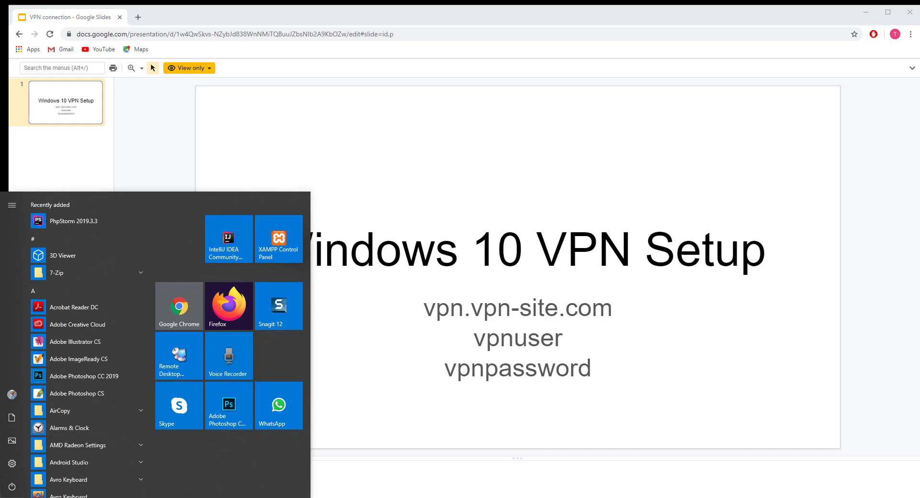
text(vpn)
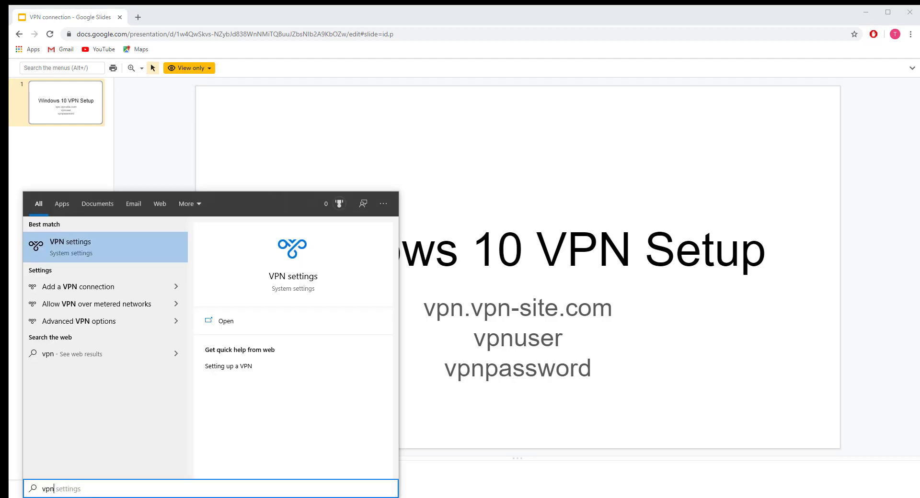
click(89, 252)
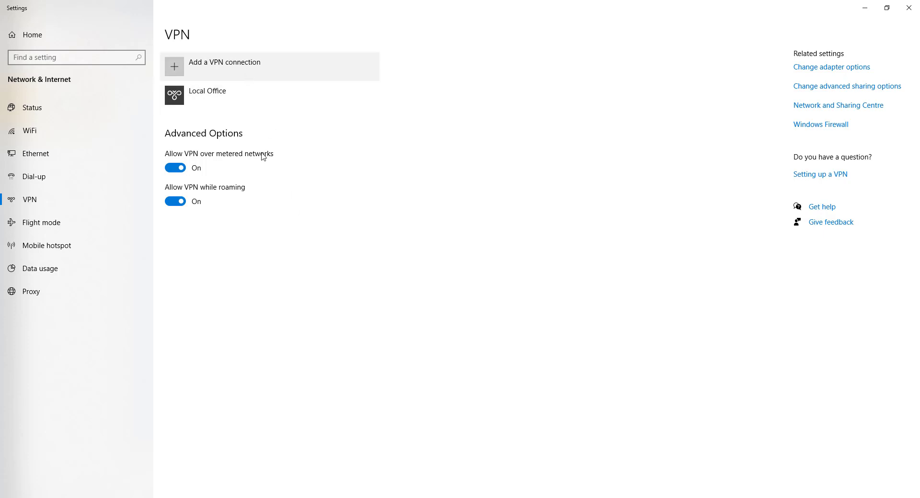
Step: Switch to the Google Slides window to recheck the VPN connection details, and return to the Windows VPN settings
click(357, 497)
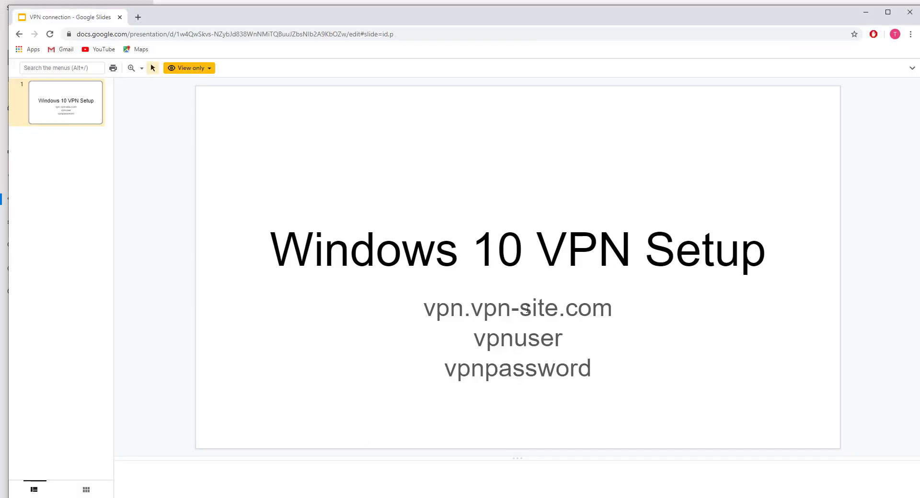
mouse_move(601, 370)
mouse_down()
mouse_move(472, 307)
mouse_move(426, 303)
mouse_move(595, 371)
mouse_up()
click(474, 312)
click(722, 186)
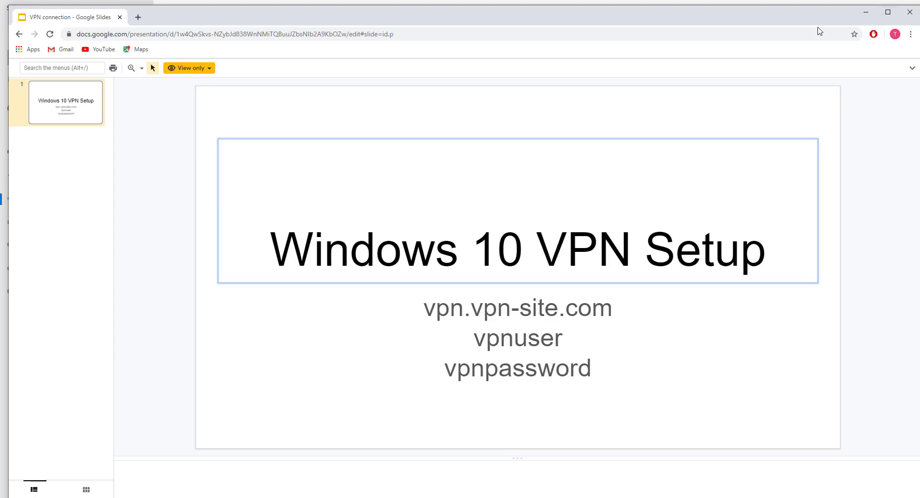
click(865, 12)
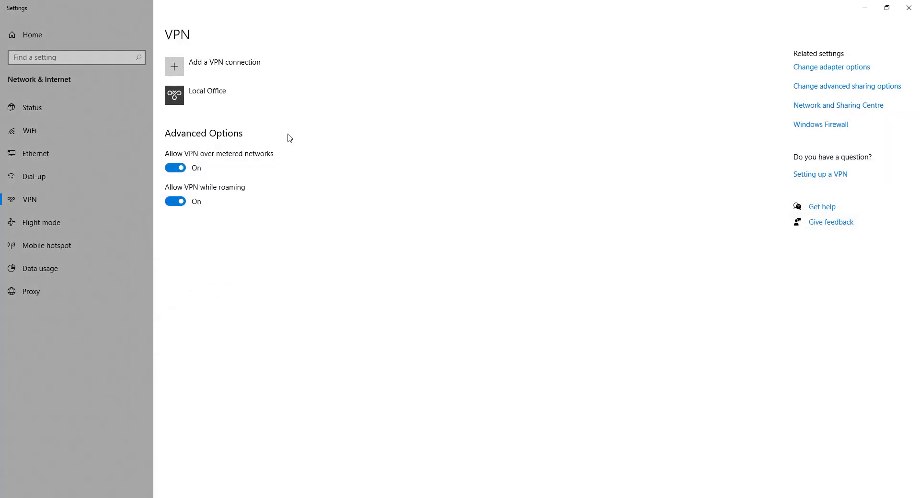
Step: Start adding a VPN connection and set its provider to Windows (built-in)
click(225, 72)
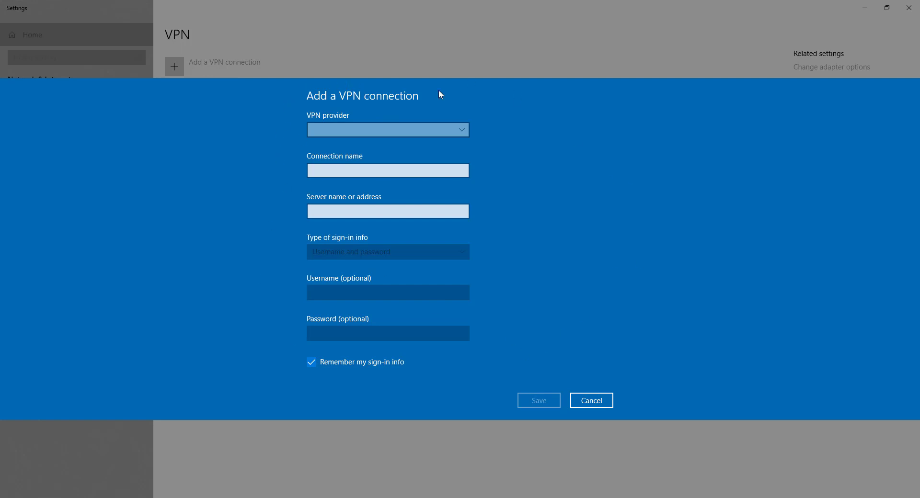
click(334, 129)
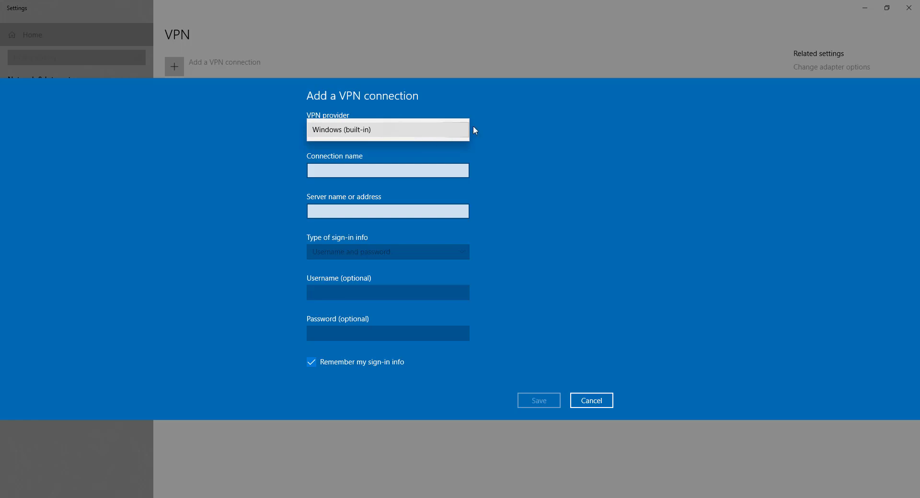
click(486, 118)
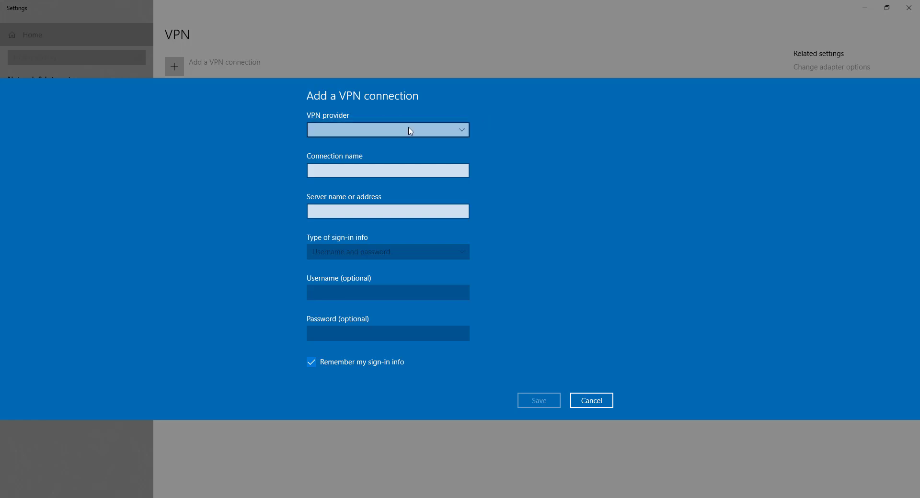
click(381, 130)
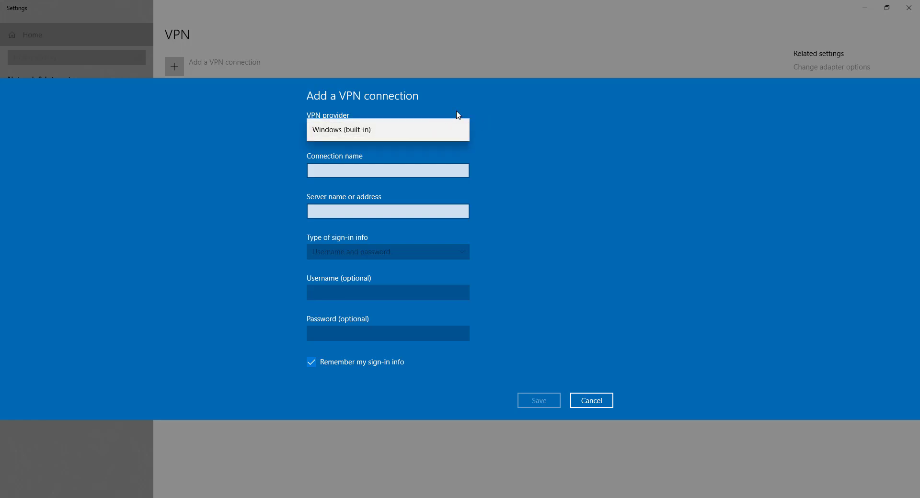
click(376, 136)
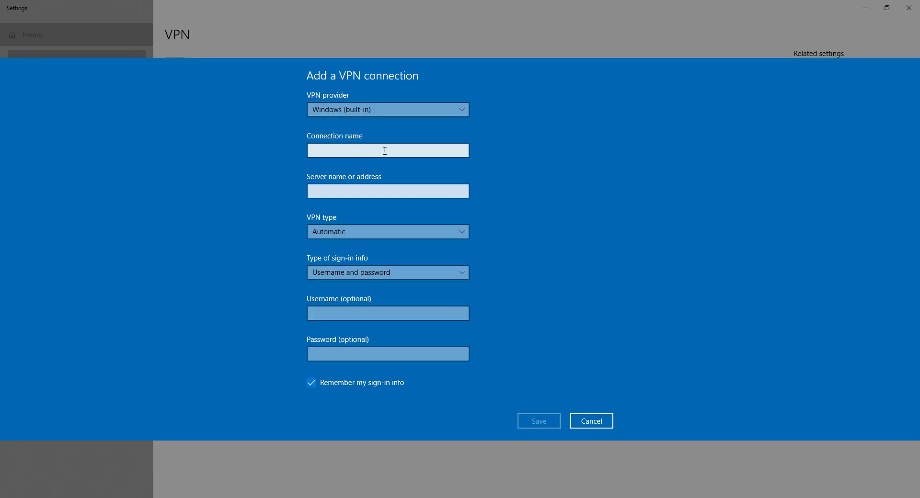
Step: Name the new VPN connection "Test connection"
click(385, 151)
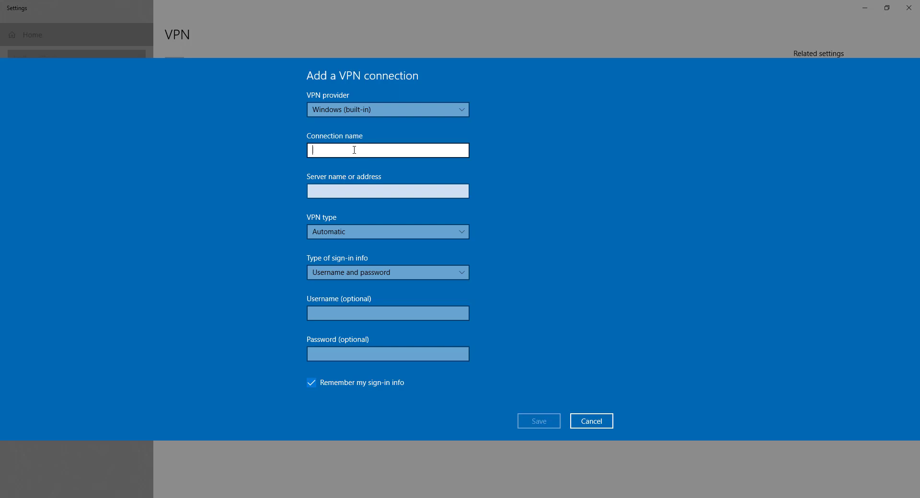
text(Local office)
drag(435, 153, 171, 122)
text(Test connection)
Step: Copy the server address vpn.vpn-site.com from the Google Slides window into the VPN connection's server name or address
click(395, 191)
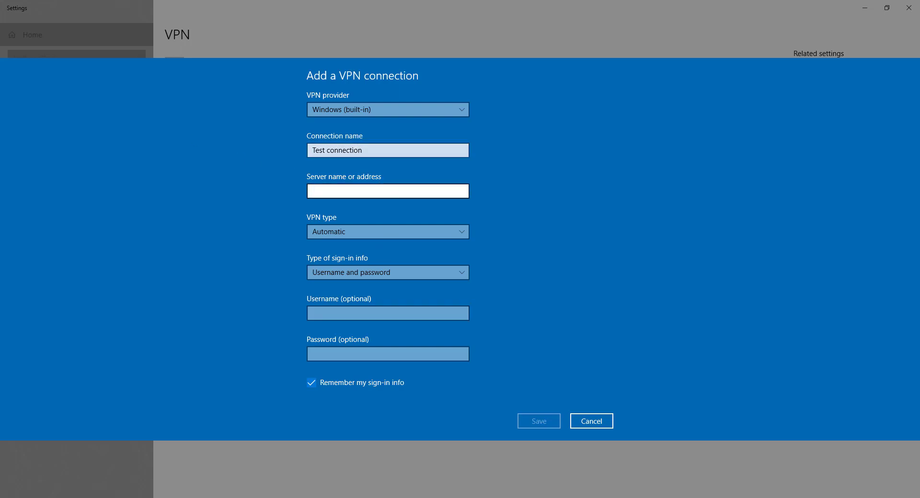
click(397, 497)
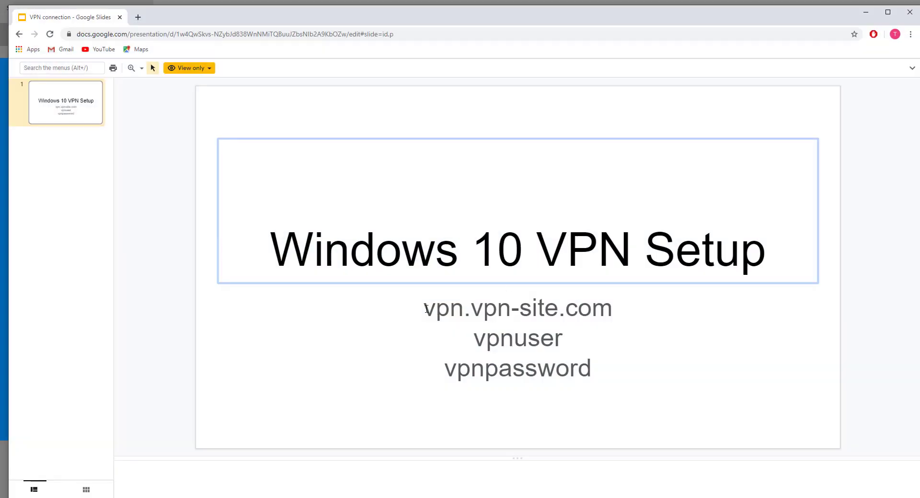
drag(423, 309, 618, 311)
key(ctrl+c)
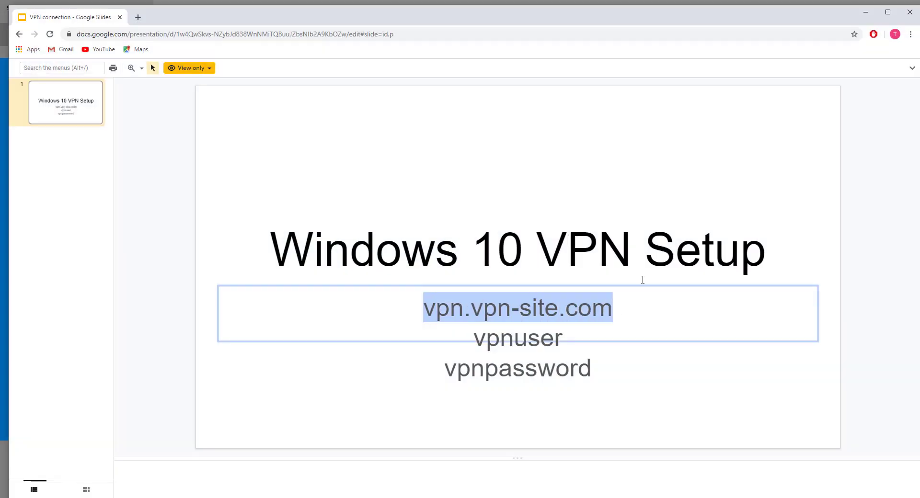
click(866, 12)
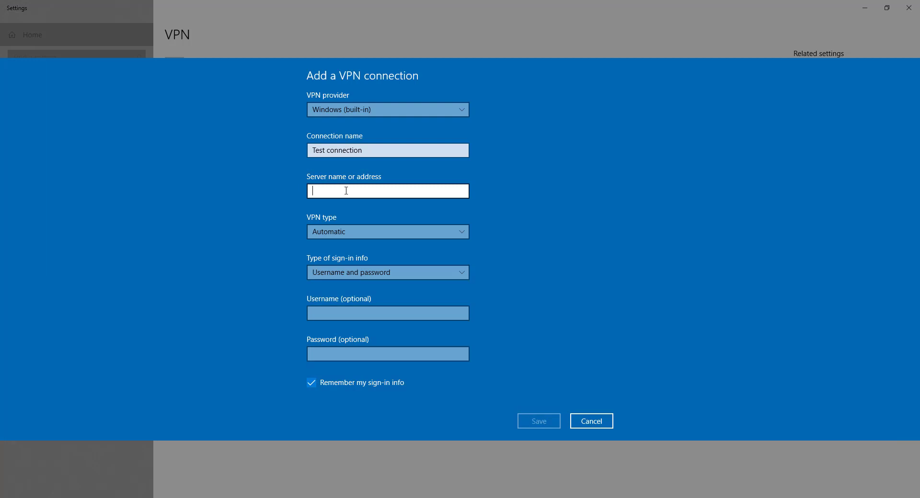
key(ctrl+v)
click(574, 166)
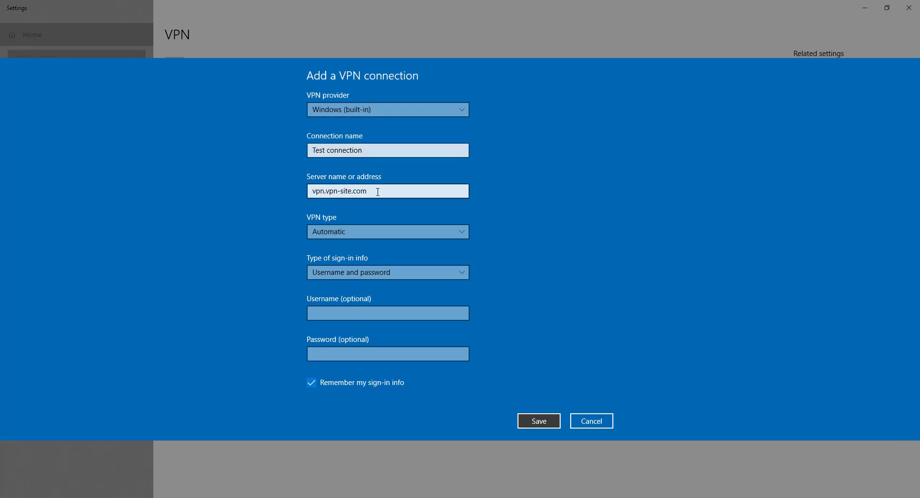
Step: Keep the VPN type as Automatic and the type of sign-in info as Username and password
click(335, 234)
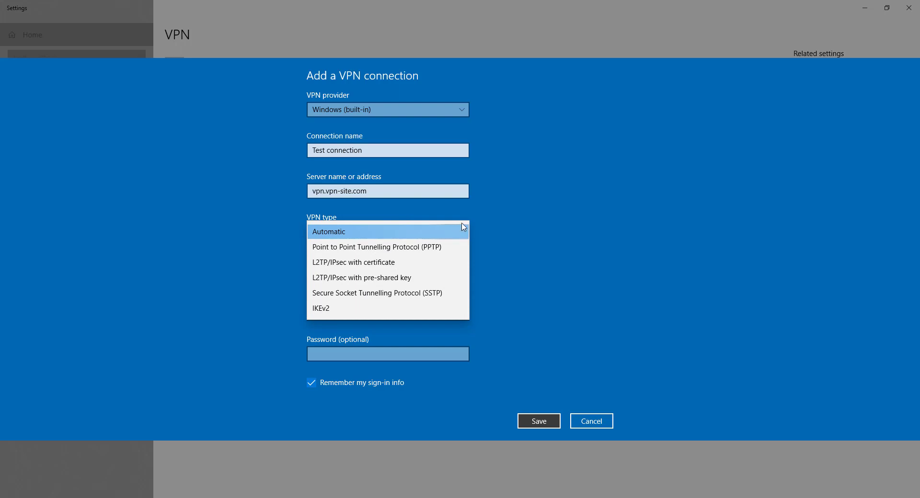
click(333, 234)
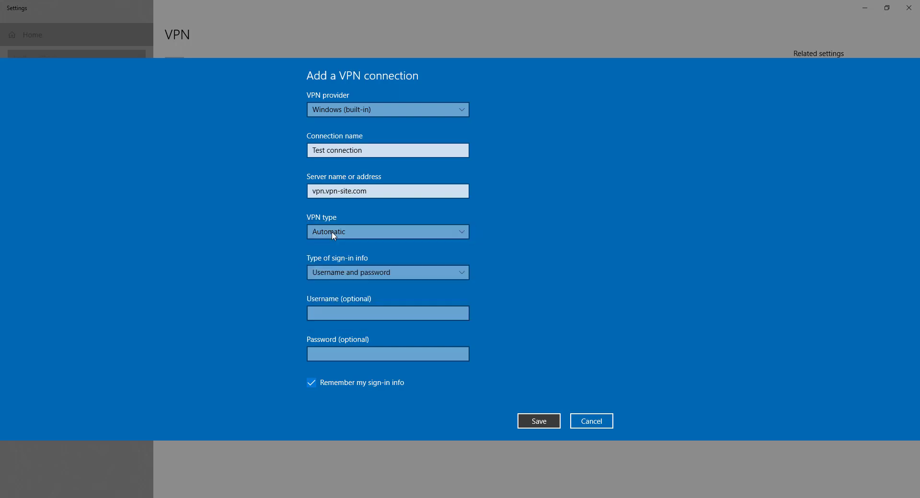
click(372, 272)
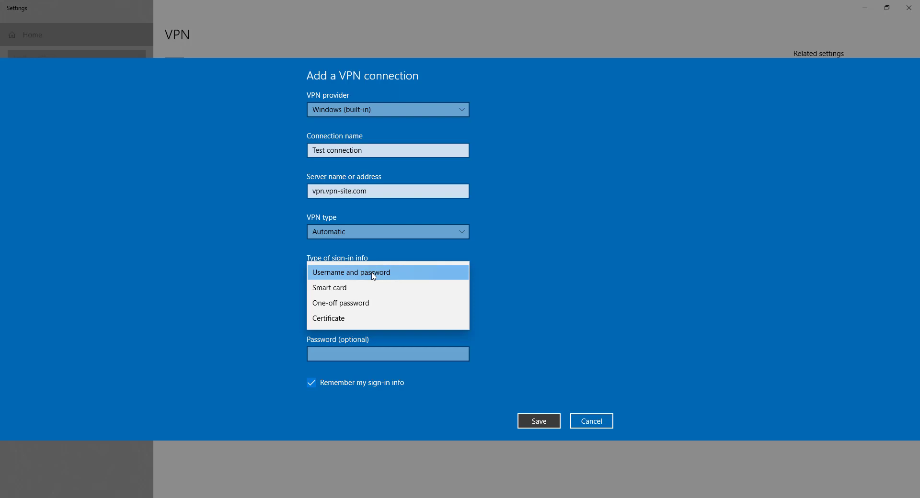
click(366, 272)
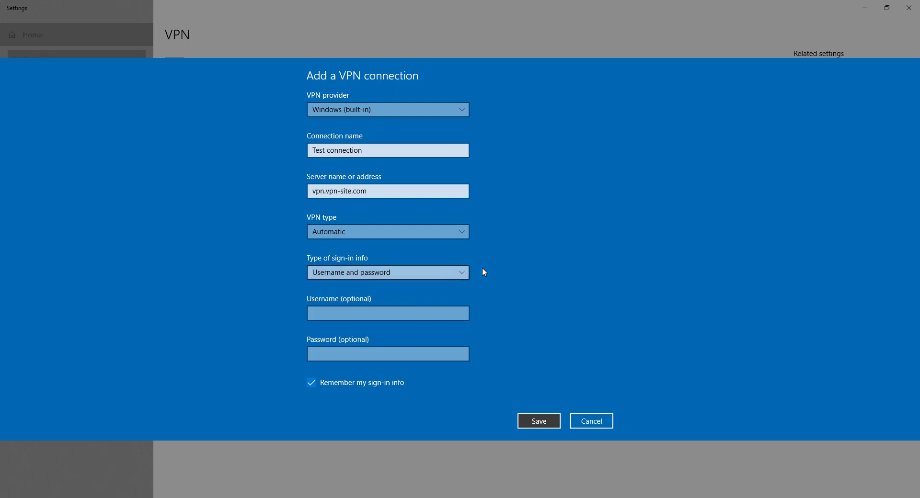
Step: Copy the username vpnuser from the Google Slides window into the VPN connection's username
click(319, 311)
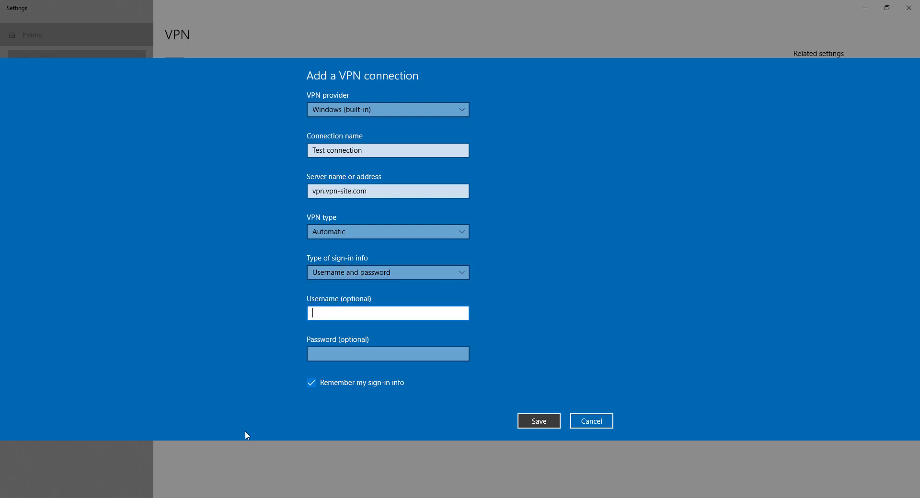
key(alt+Tab)
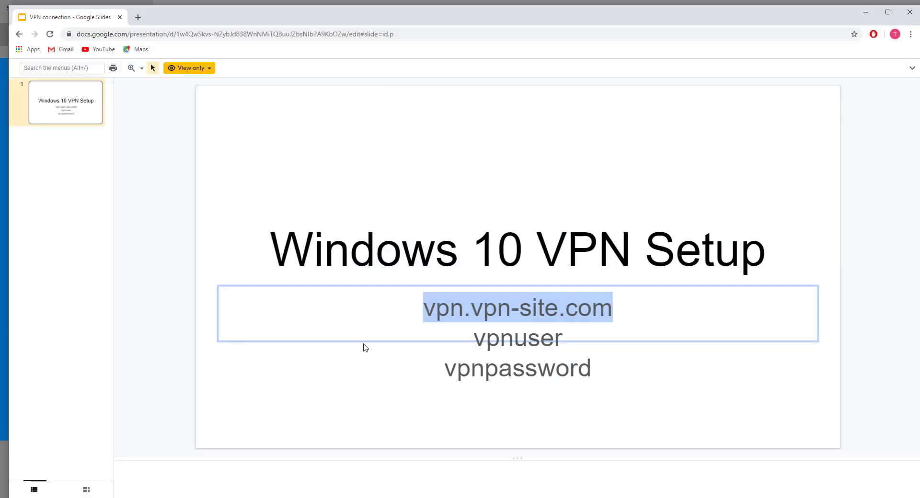
drag(473, 338, 572, 335)
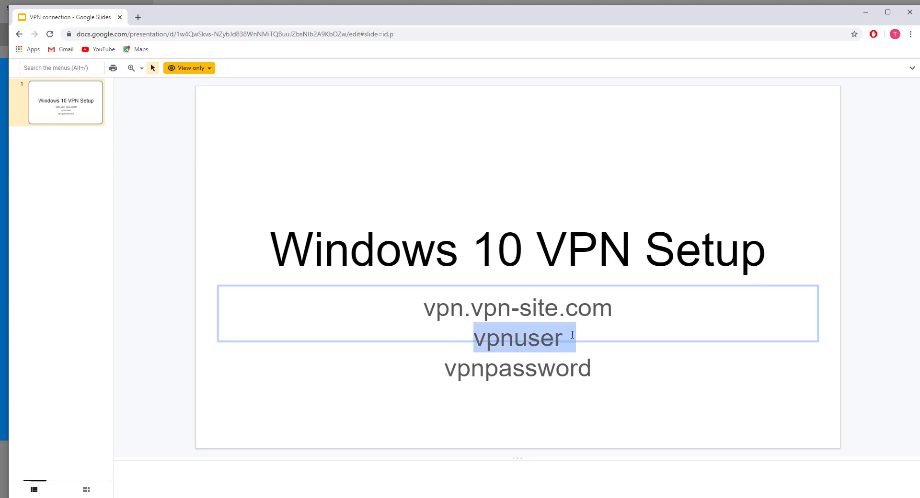
click(546, 336)
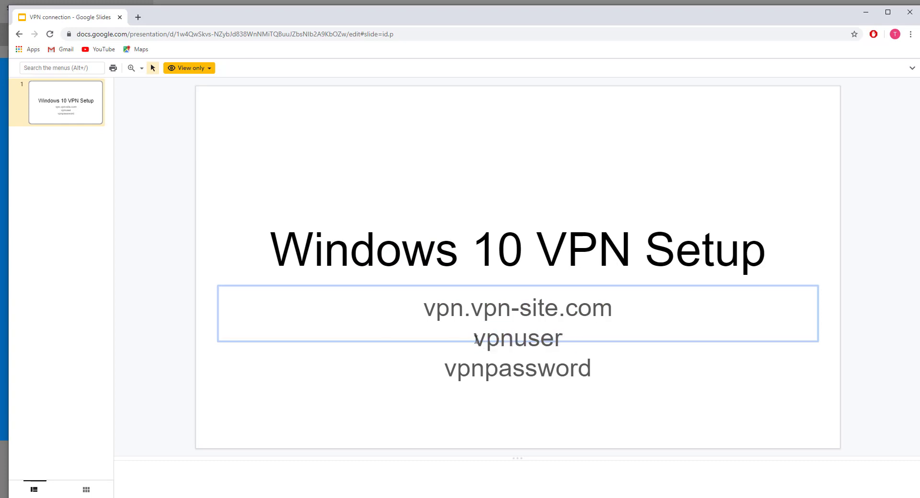
drag(477, 341, 564, 334)
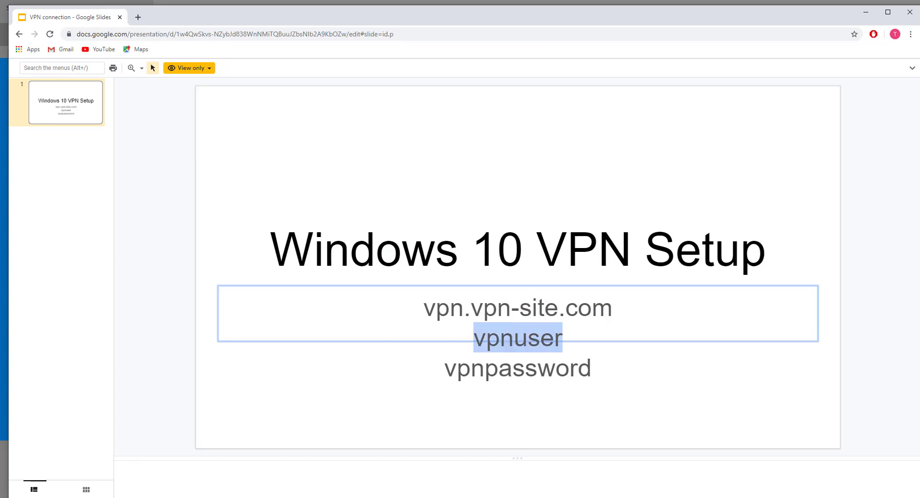
key(ctrl+c)
key(alt+Tab)
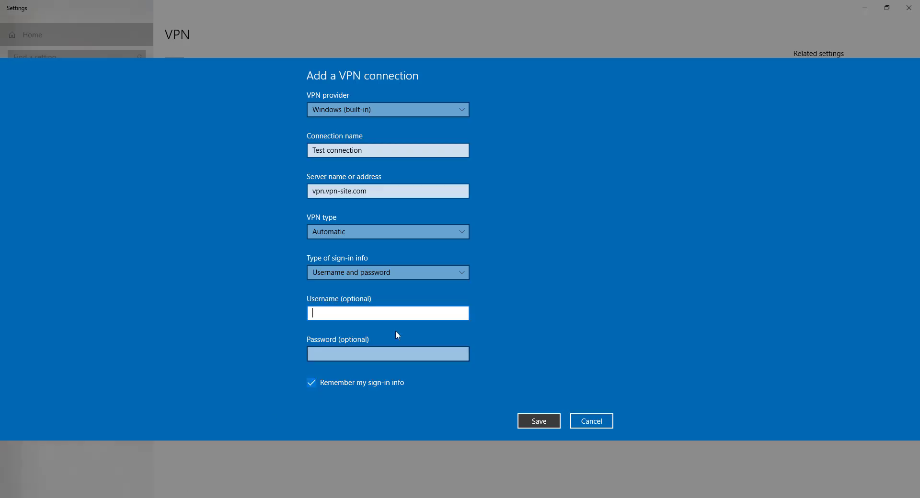
key(ctrl+v)
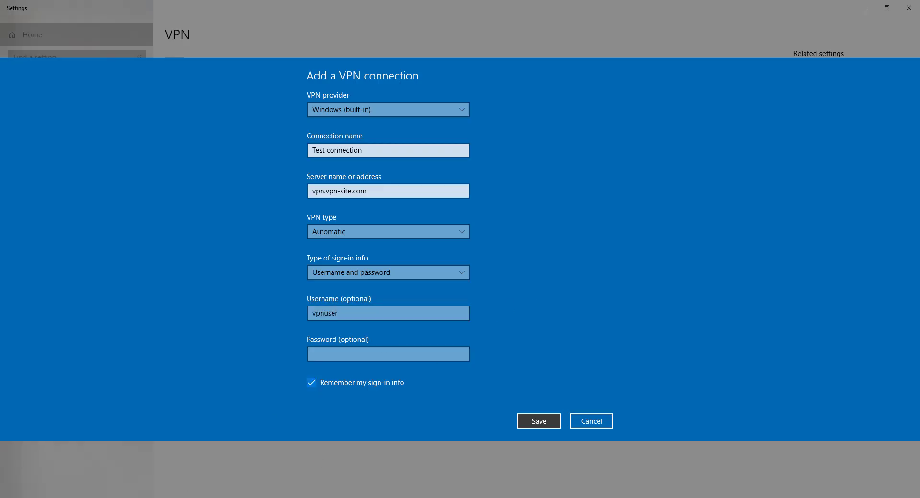
Step: Copy the VPN password from the Google Slides window into the connection's password field and save the connection
key(alt+Tab)
drag(450, 368, 589, 365)
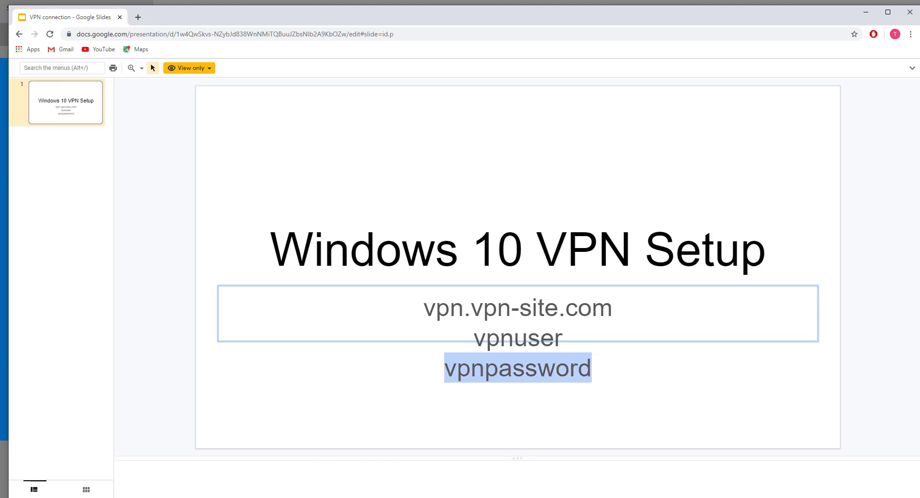
key(alt+Tab)
click(366, 352)
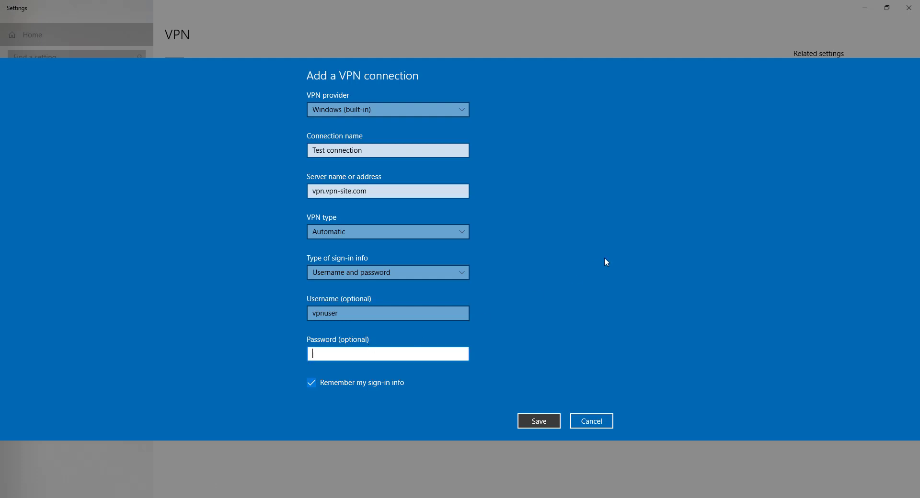
key(ctrl+v)
click(538, 421)
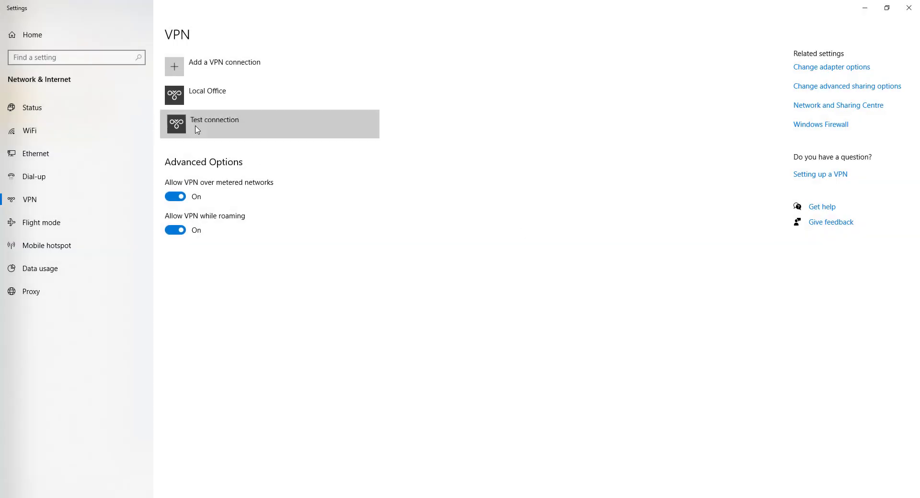
Step: Review the Test connection's advanced options and its editable connection details, leaving them unchanged, and return to the VPN list
click(297, 123)
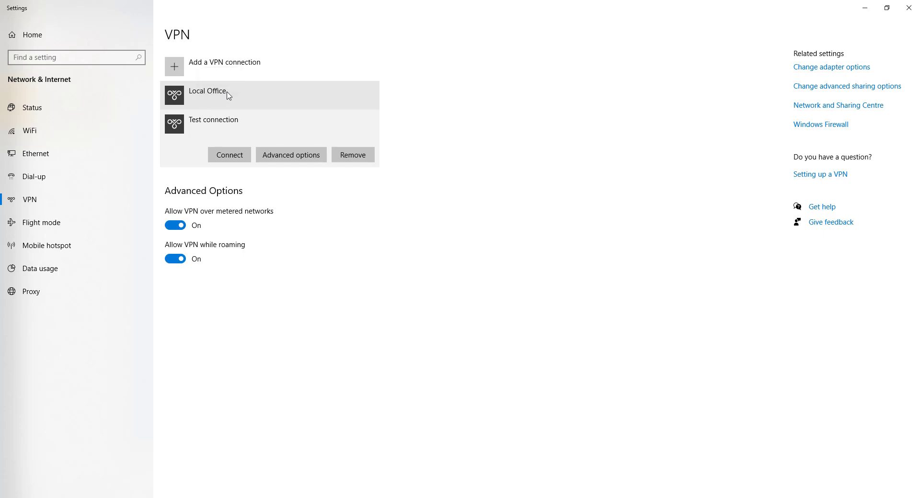
click(294, 158)
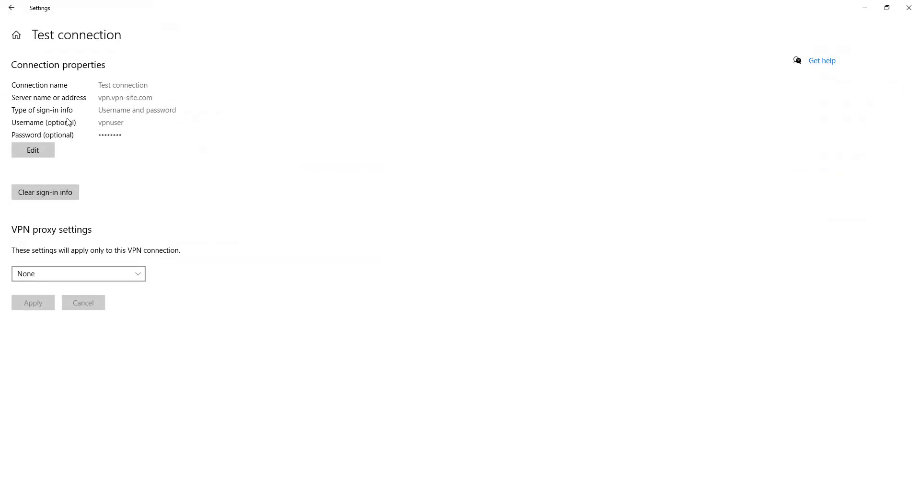
click(43, 153)
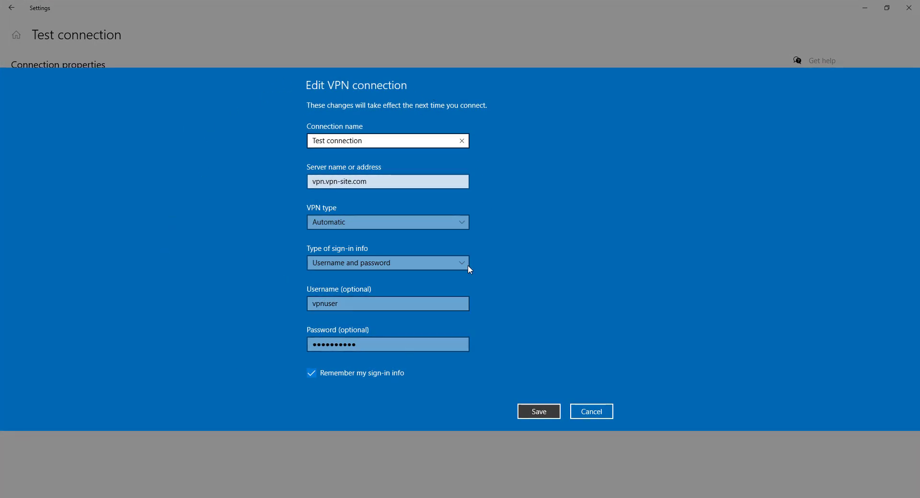
click(592, 411)
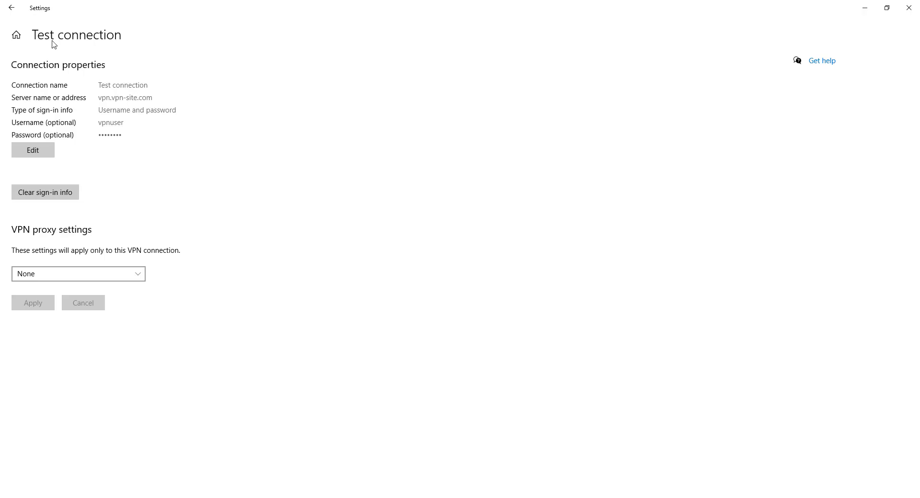
click(11, 8)
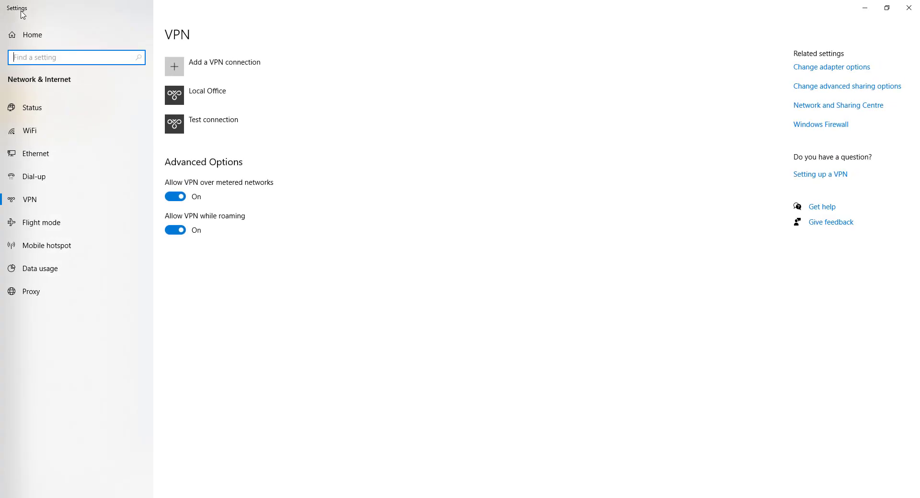
Step: Look at the connect options for Test connection in the VPN settings and for both VPN connections in the taskbar network list
click(197, 123)
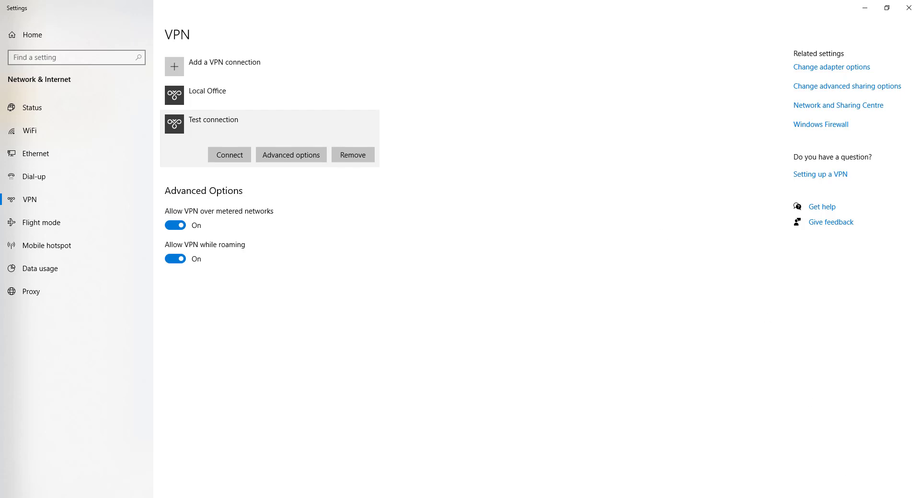
click(860, 497)
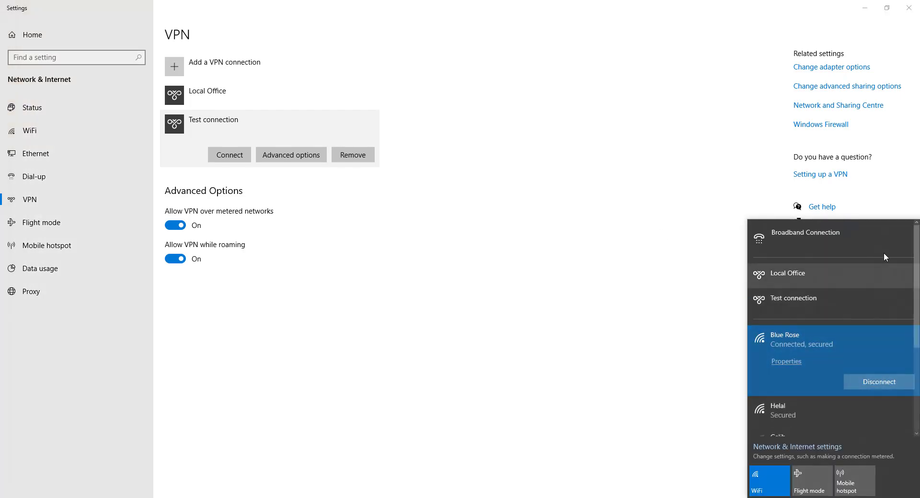
click(789, 301)
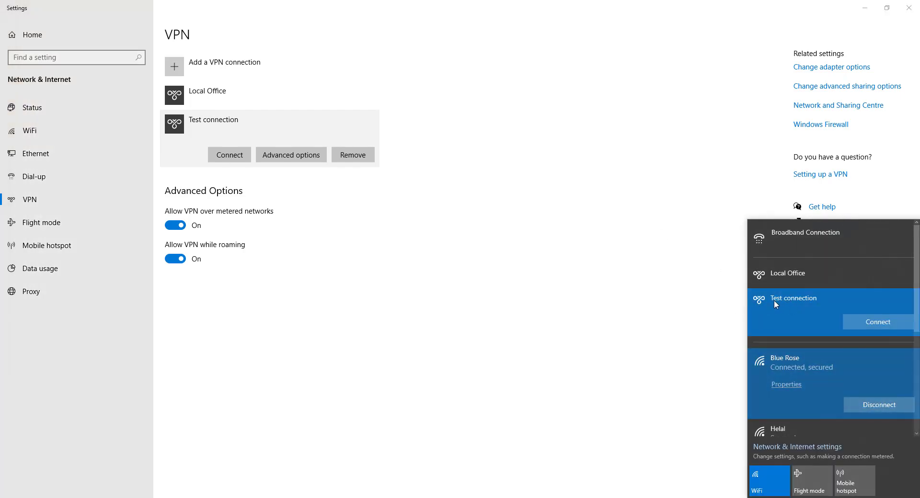
click(792, 271)
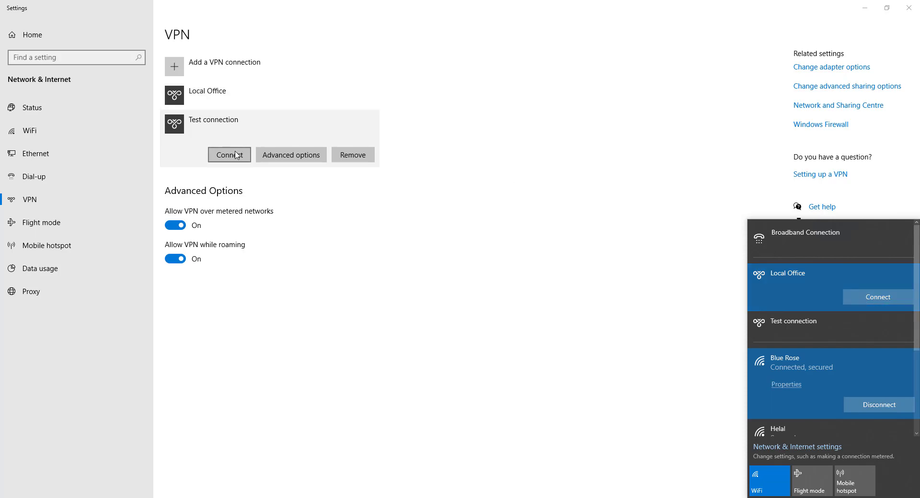
Step: Connect to the Local Office VPN and minimize the Settings window
click(226, 96)
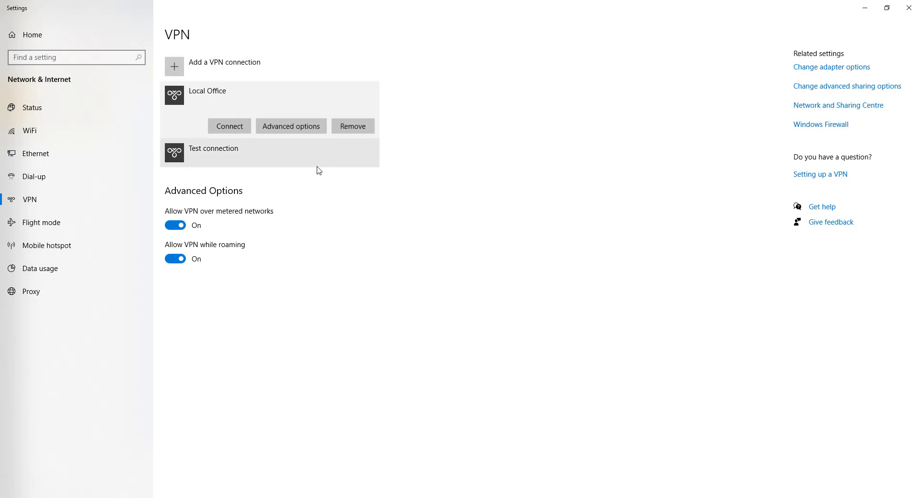
click(229, 127)
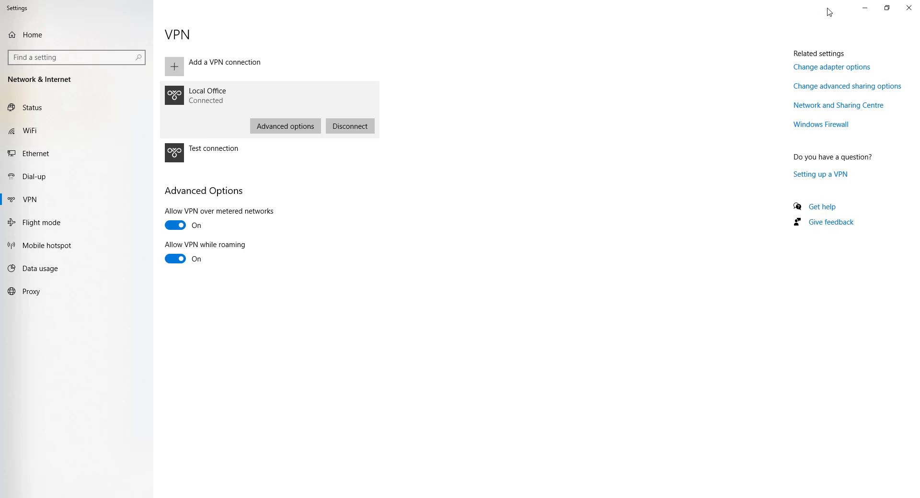
click(863, 11)
click(863, 14)
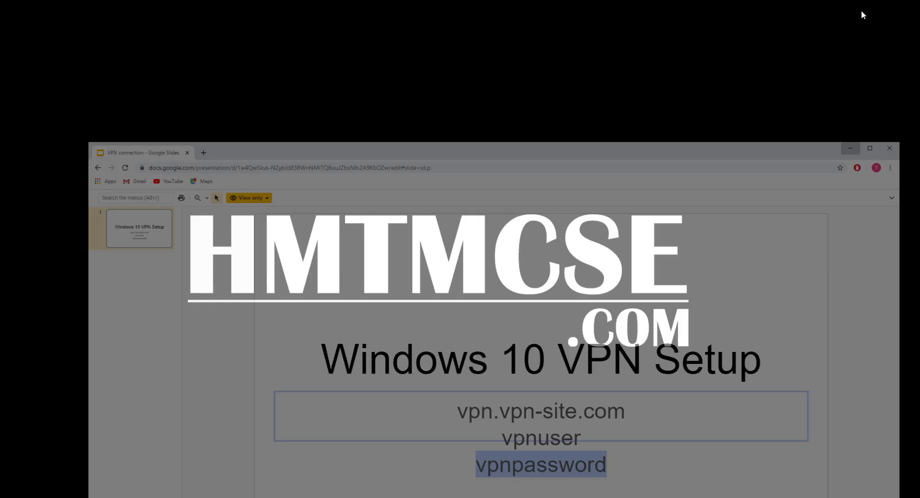